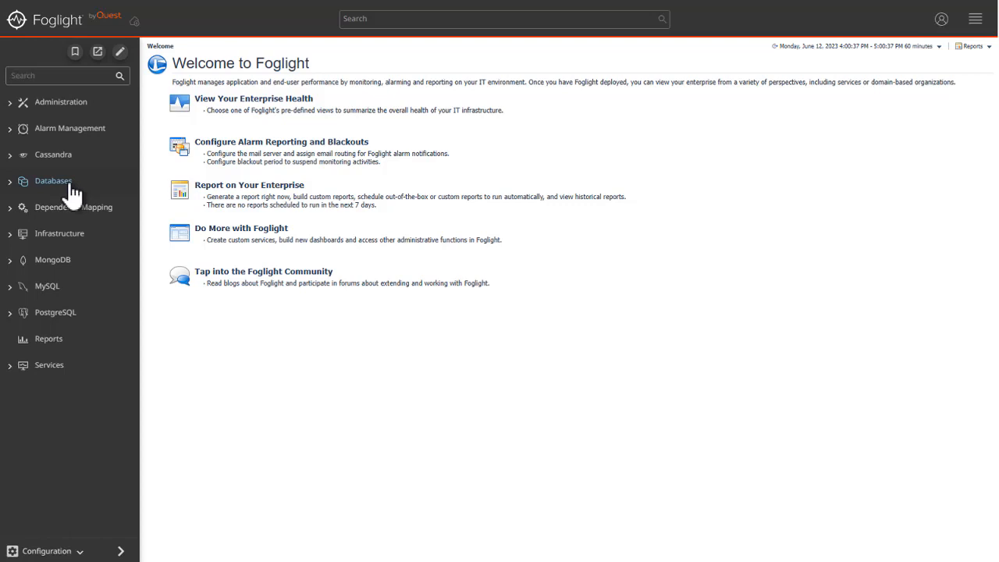
Step: Open the SQL Performance Investigator administration settings for the SQL2019VIDEO database instance
{"action": "left_click", "coordinate": [53, 181]}
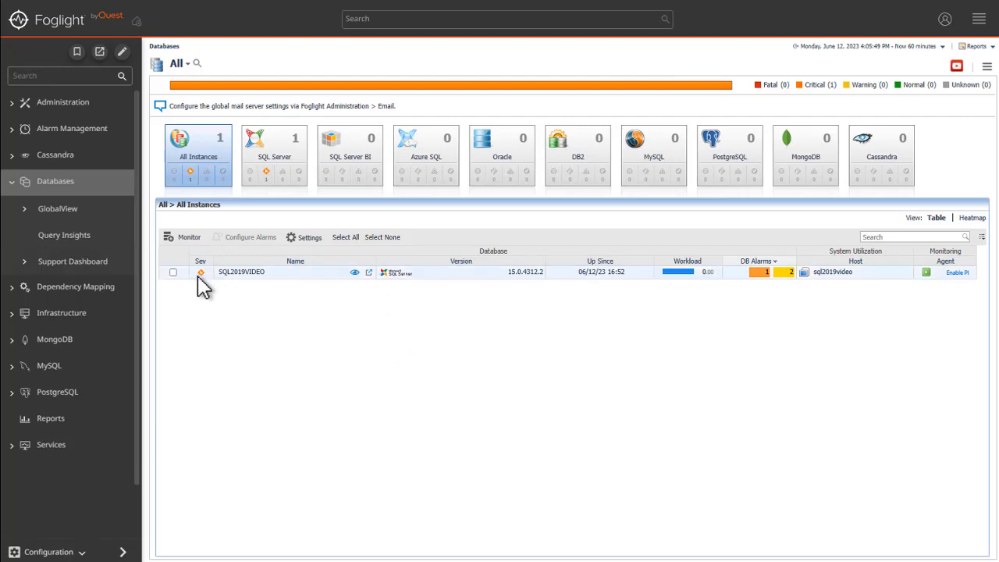
{"action": "left_click", "coordinate": [172, 272]}
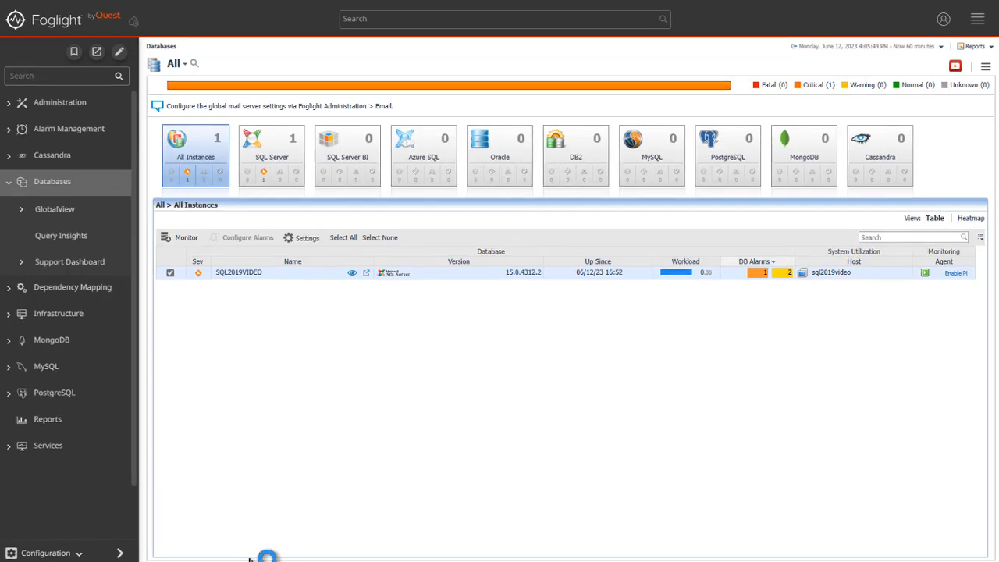
{"action": "left_click", "coordinate": [305, 239]}
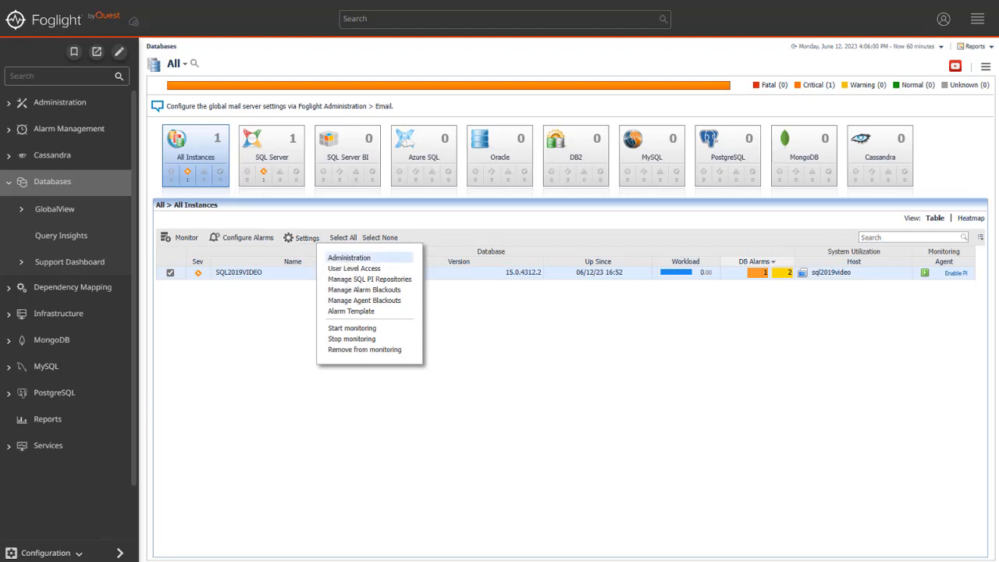
{"action": "left_click", "coordinate": [349, 258]}
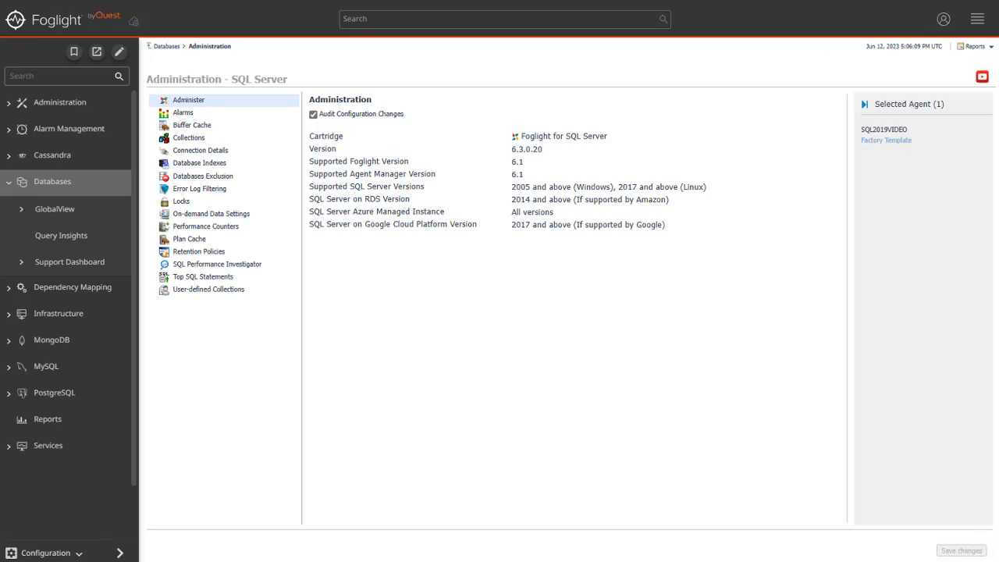
{"action": "left_click", "coordinate": [211, 265]}
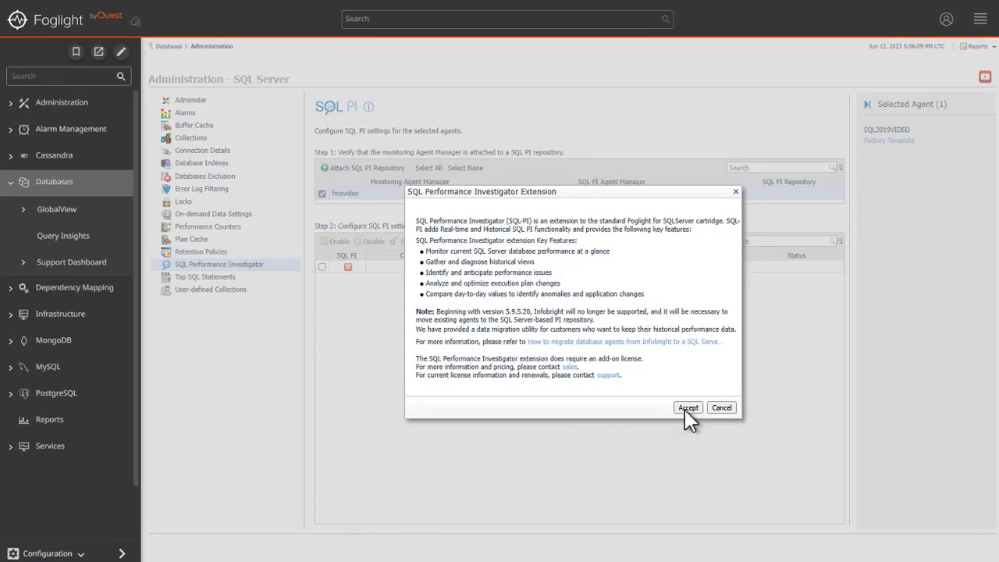
Step: Accept the SQL Performance Investigator extension and apply fmsvideo as the agent manager host for the SQL PI repository
{"action": "left_click", "coordinate": [687, 408]}
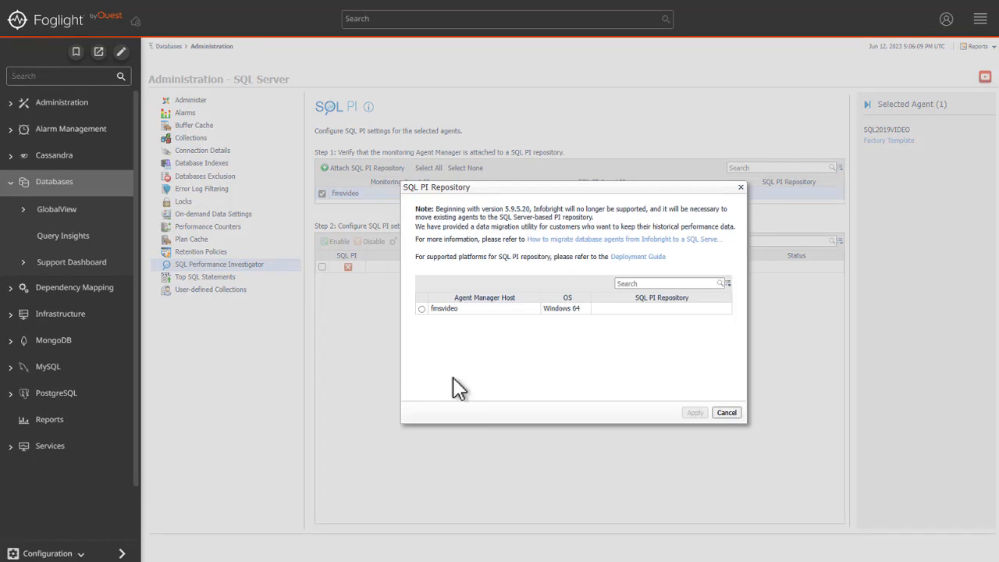
{"action": "left_click", "coordinate": [422, 308]}
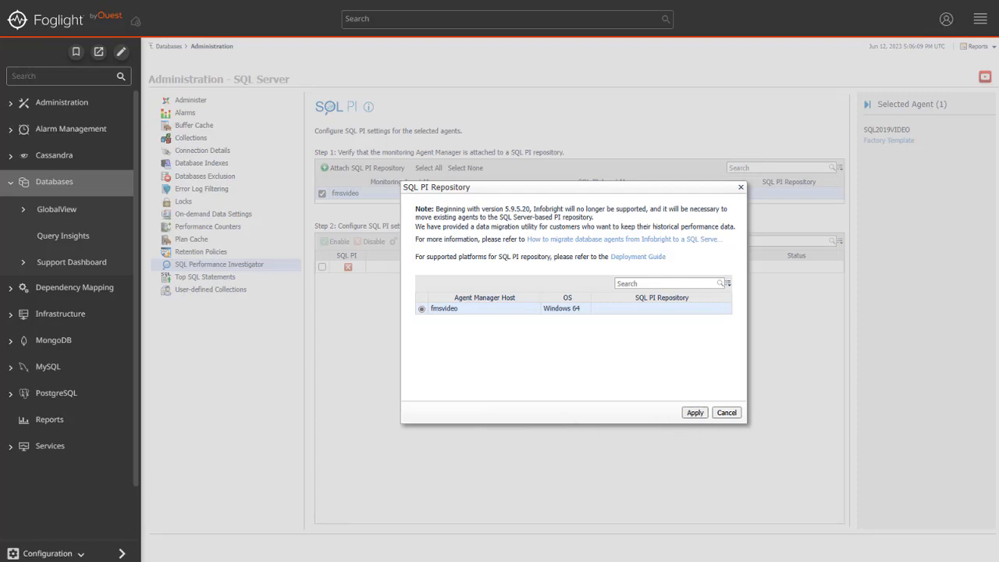
{"action": "left_click", "coordinate": [695, 412]}
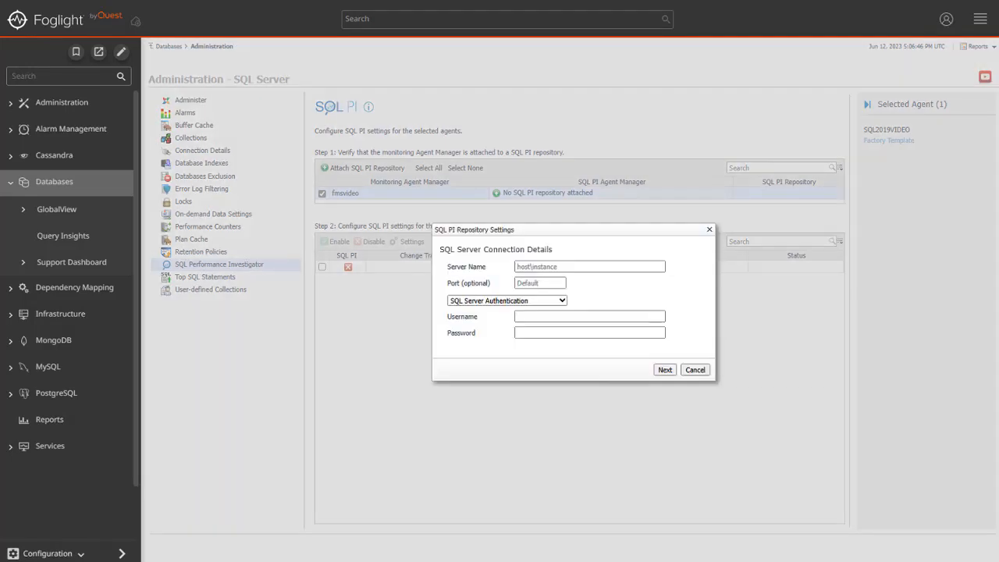
Step: Set the repository's server name to SQL2019VIDEO and use Active Directory (AD) Authentication
{"action": "left_click", "coordinate": [542, 267]}
{"action": "type", "text": "SQL"}
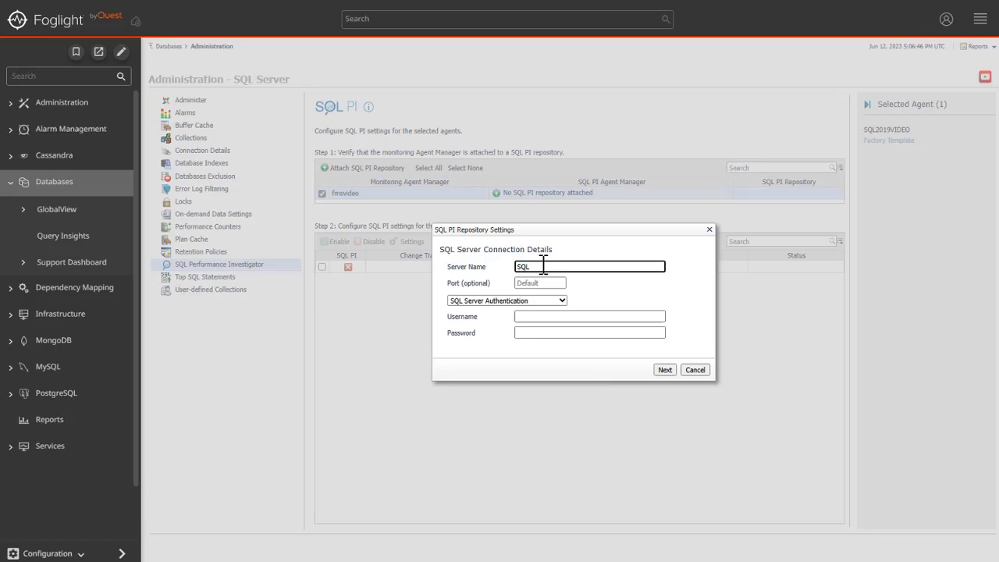
{"action": "type", "text": "2019VIDEO"}
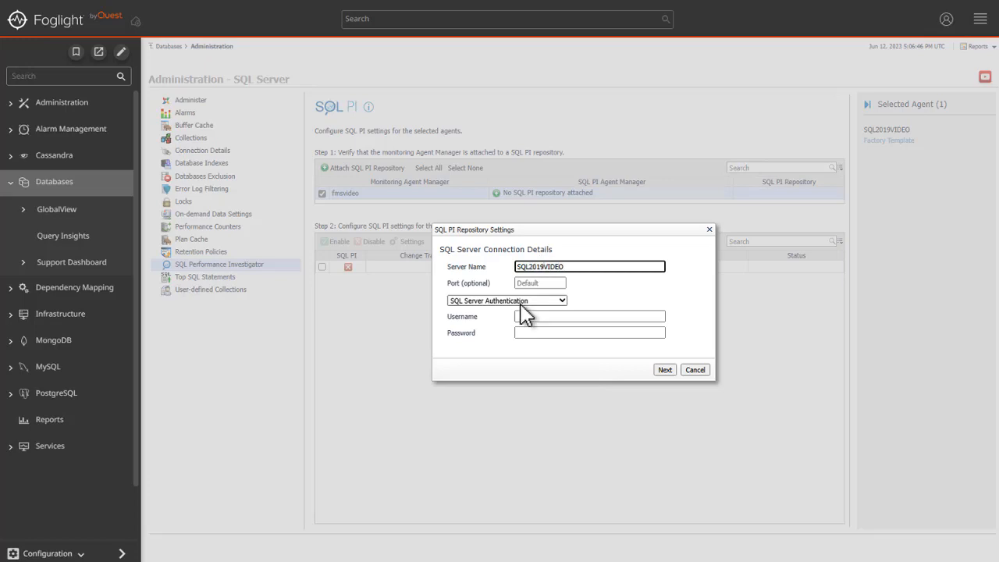
{"action": "left_click", "coordinate": [519, 303]}
{"action": "left_click", "coordinate": [518, 313]}
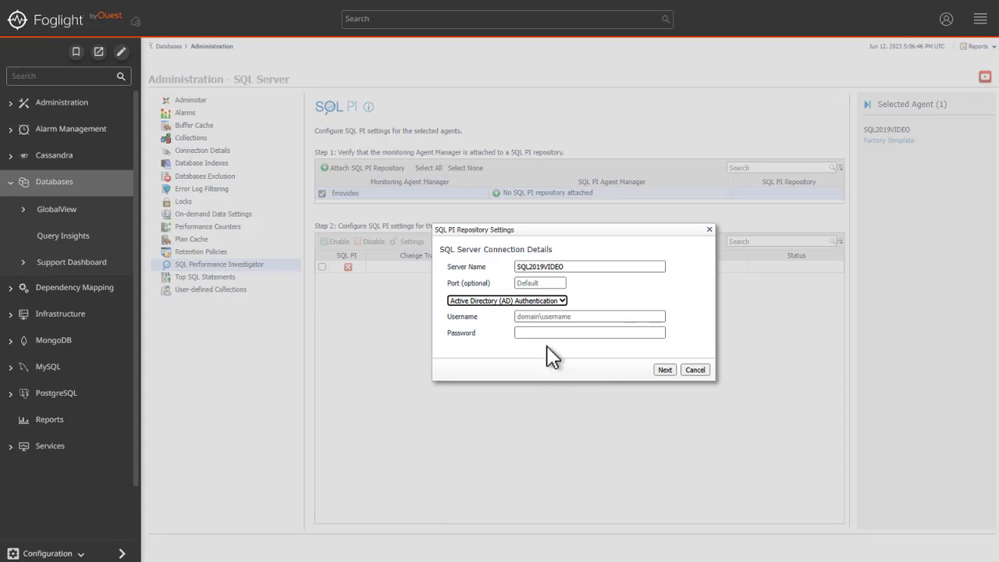
Step: Enter the username SQL2019VIDEO\azureuser and the account password, and continue to the SQL PI schema settings
{"action": "left_click", "coordinate": [538, 316]}
{"action": "type", "text": "SQL2019VIDEO"}
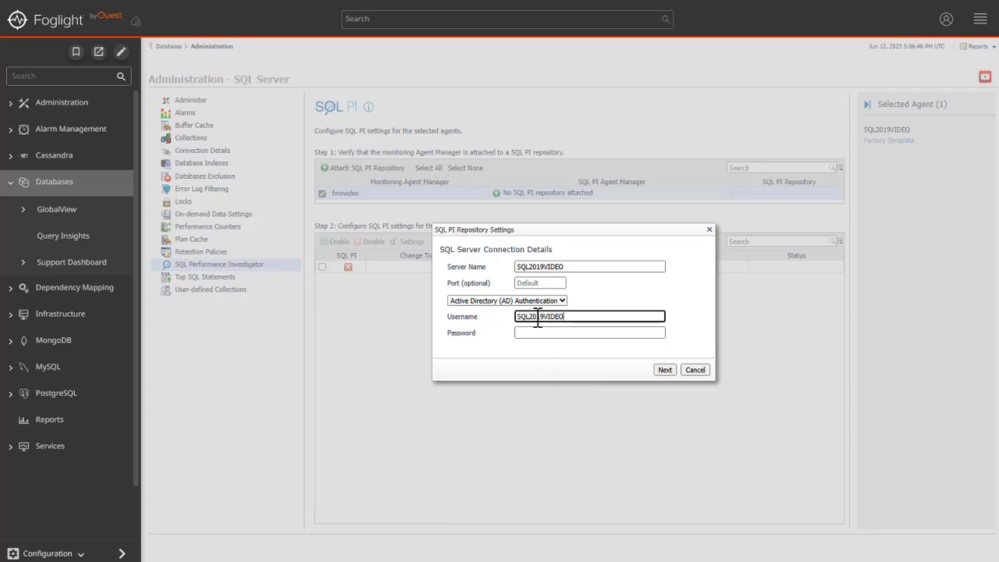
{"action": "type", "text": "\\azureuser"}
{"action": "key", "text": "Tab"}
{"action": "type", "text": "Password"}
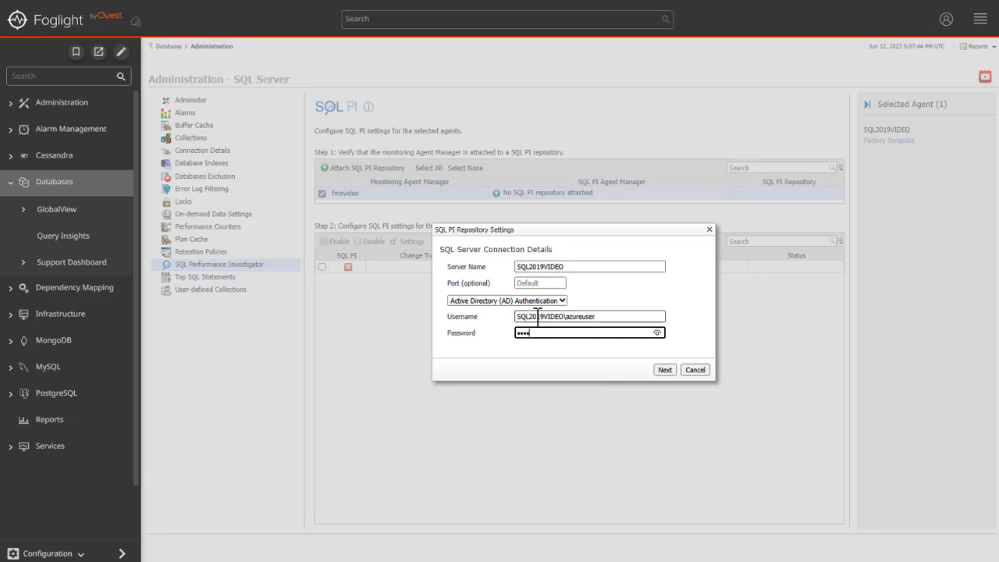
{"action": "left_click", "coordinate": [663, 371]}
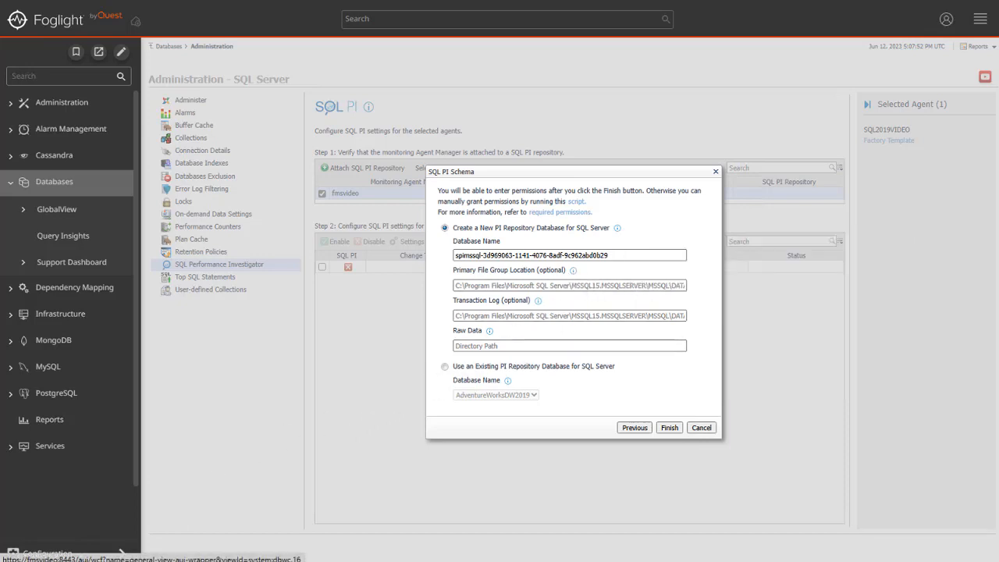
Step: Set the Raw Data directory of the new PI repository database to c:\raw
{"action": "mouse_move", "coordinate": [575, 272]}
{"action": "mouse_move", "coordinate": [538, 301]}
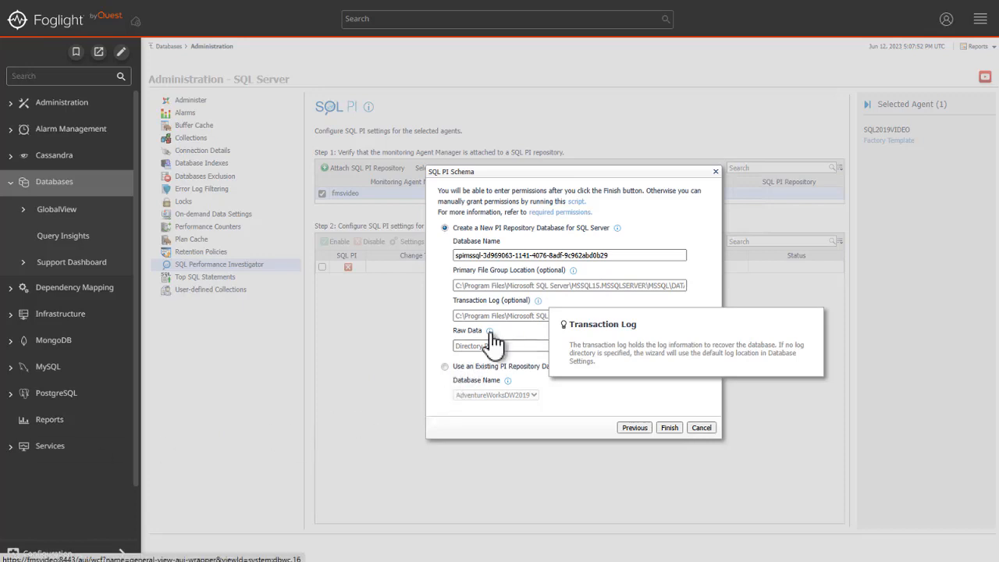
{"action": "mouse_move", "coordinate": [489, 330]}
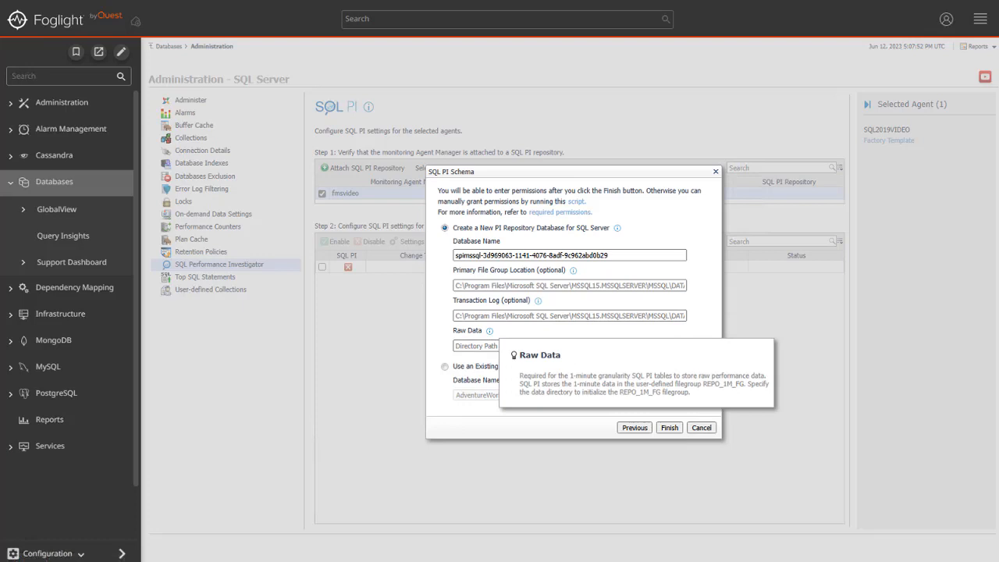
{"action": "left_click", "coordinate": [489, 346]}
{"action": "type", "text": "c"}
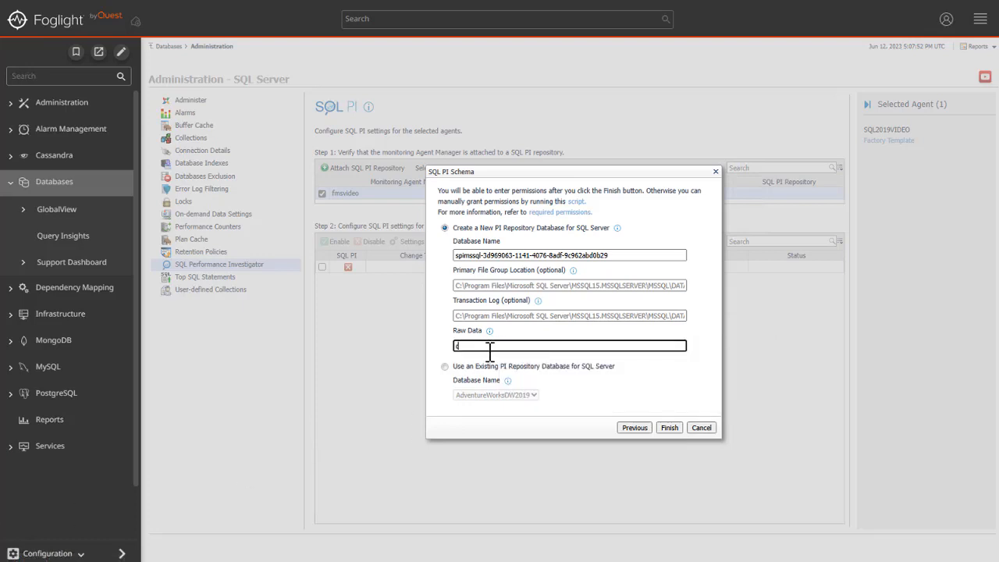
{"action": "type", "text": ":\raw"}
Step: Finish the schema setup and confirm creating the new PI repository database for SQL Server
{"action": "left_click", "coordinate": [507, 382]}
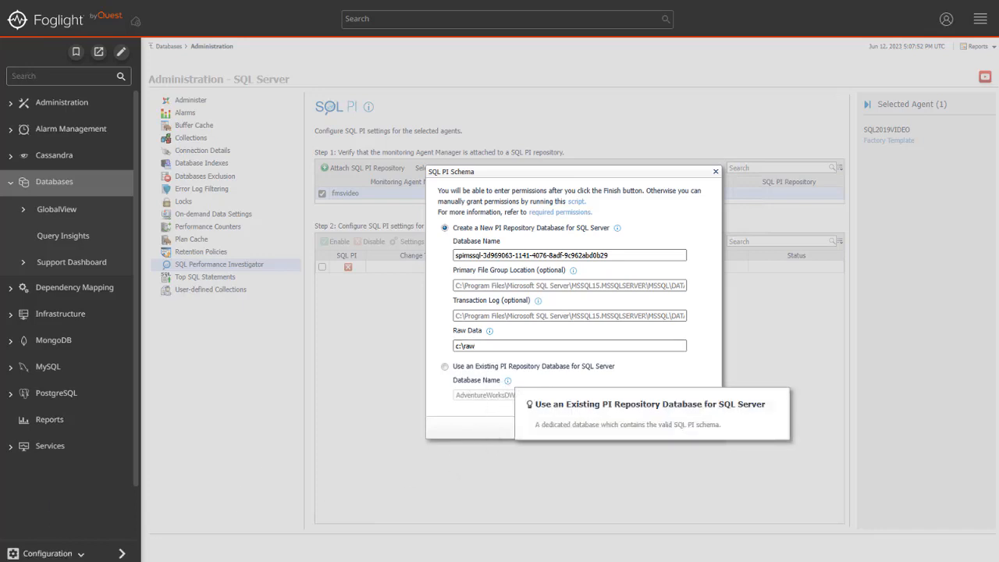
{"action": "left_click", "coordinate": [442, 416]}
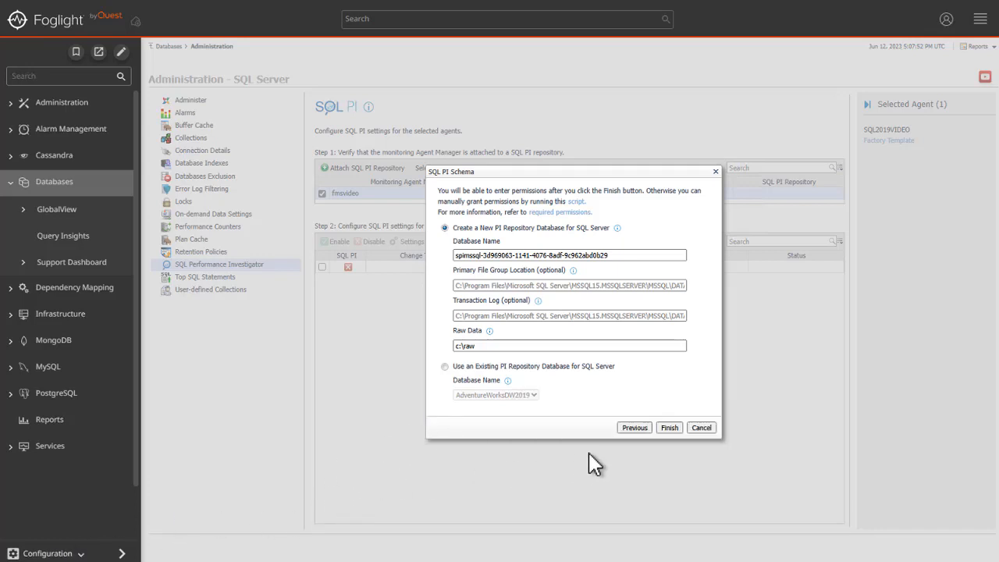
{"action": "left_click", "coordinate": [669, 432]}
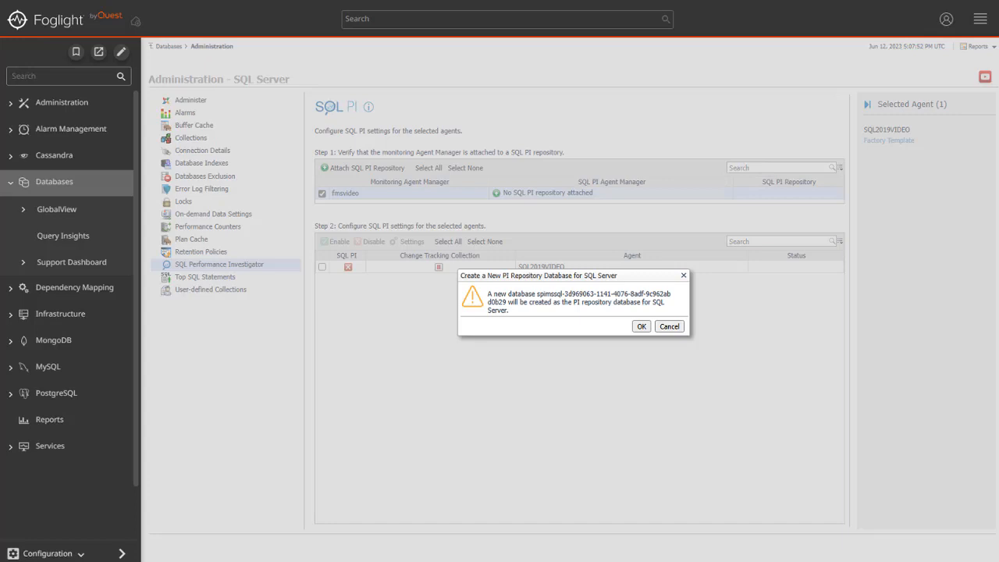
{"action": "left_click", "coordinate": [640, 326]}
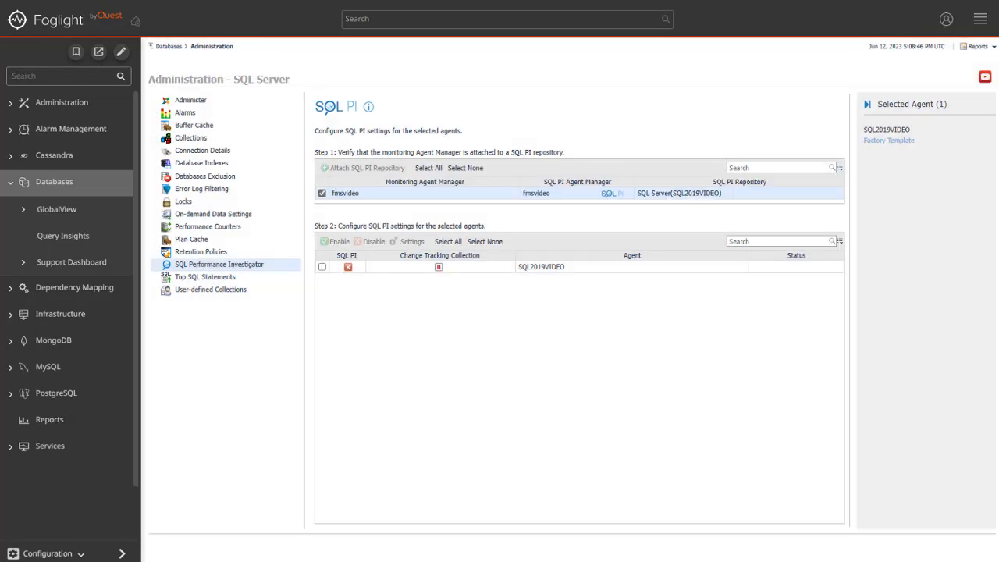
Step: Enable SQL PI for the SQL2019VIDEO agent and return to the Databases dashboard
{"action": "left_click", "coordinate": [321, 267]}
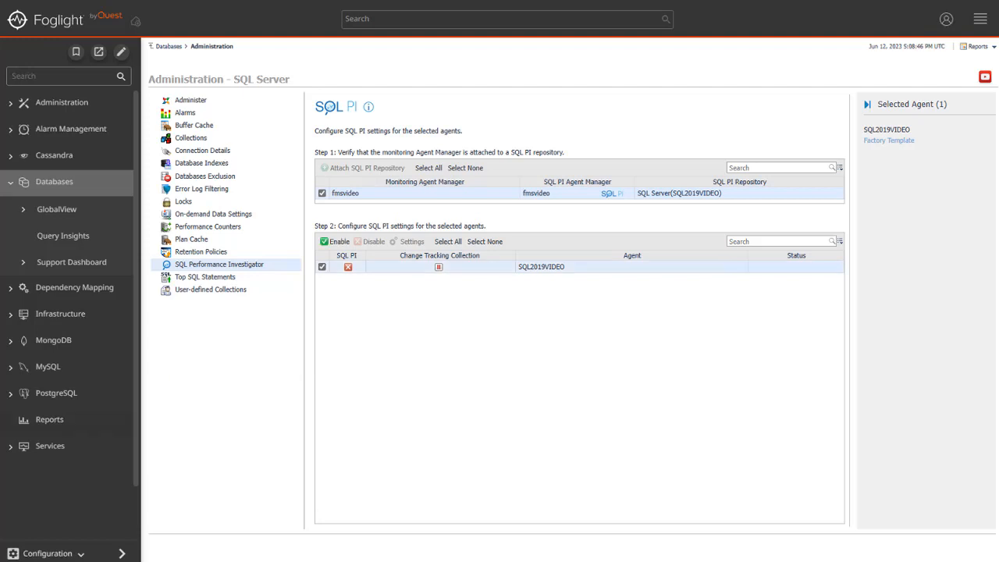
{"action": "left_click", "coordinate": [337, 242]}
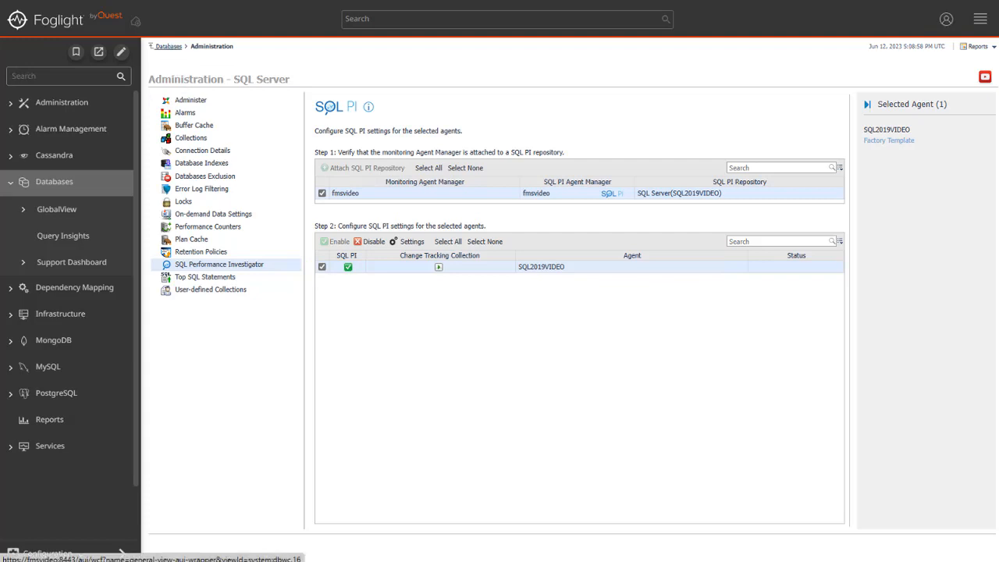
{"action": "left_click", "coordinate": [169, 47]}
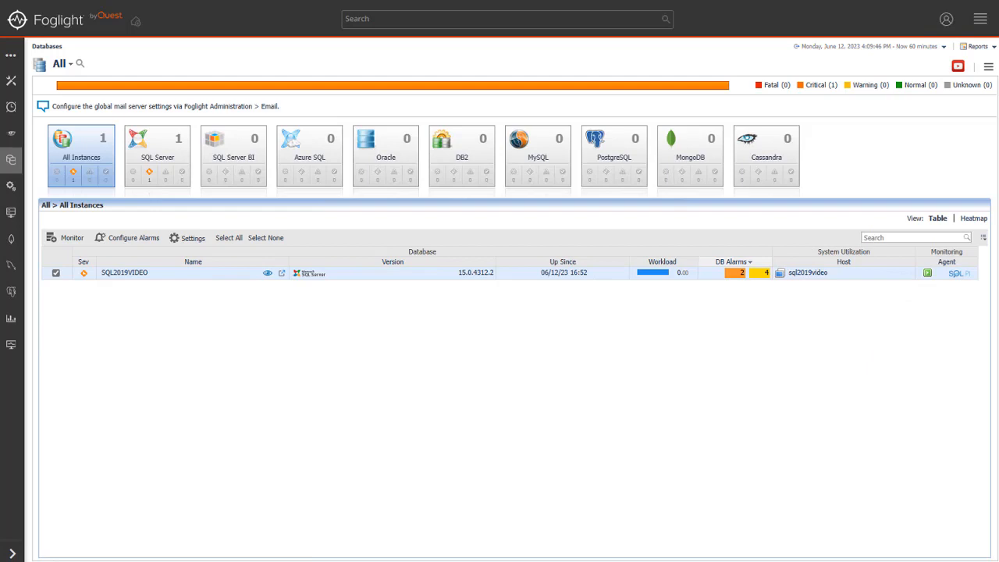
Step: Open the SQL PI dashboard of SQL2019VIDEO, expand SQL Statements in the Performance Tree and expand the navigation sidebar
{"action": "left_click", "coordinate": [959, 273]}
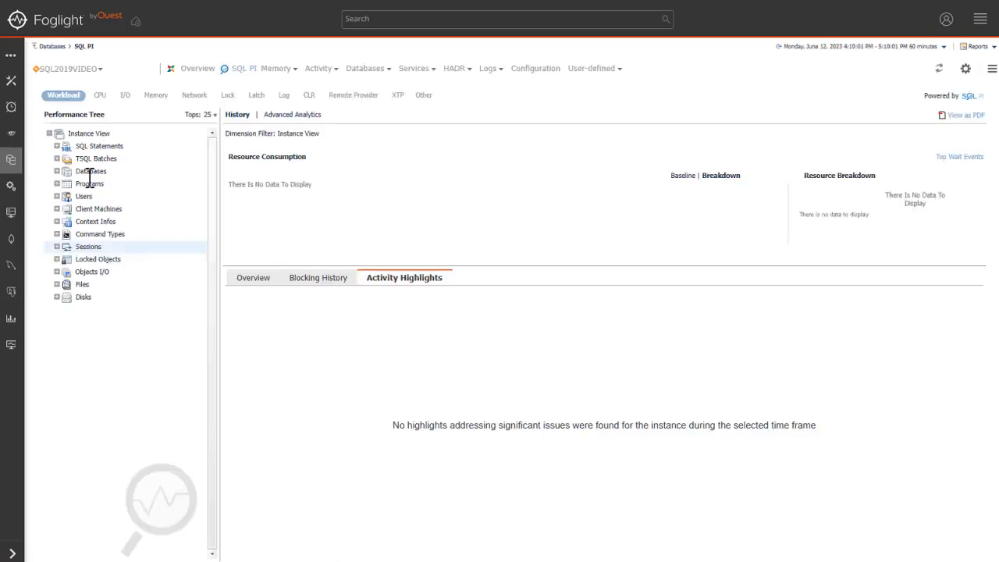
{"action": "left_click", "coordinate": [57, 146]}
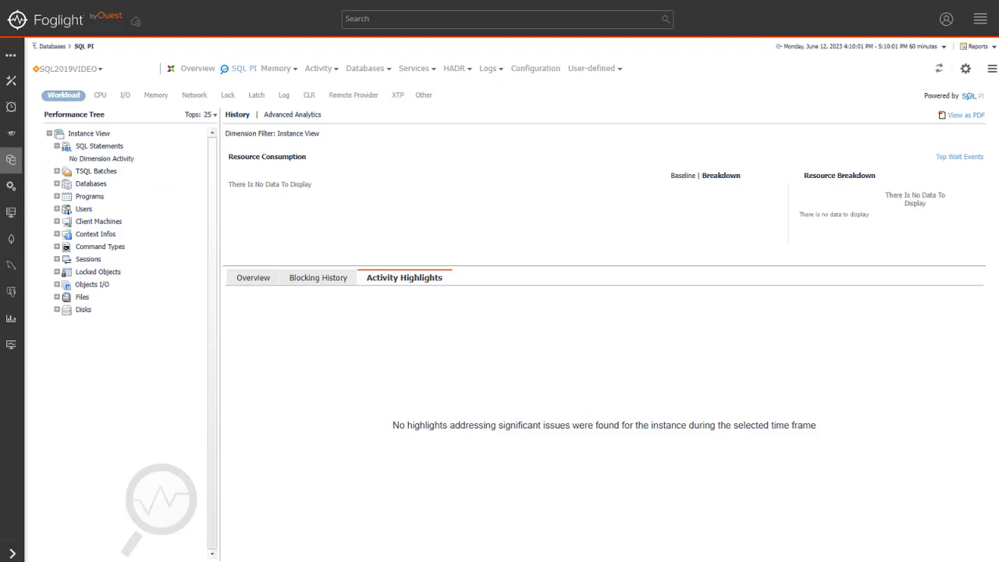
{"action": "left_click", "coordinate": [12, 553]}
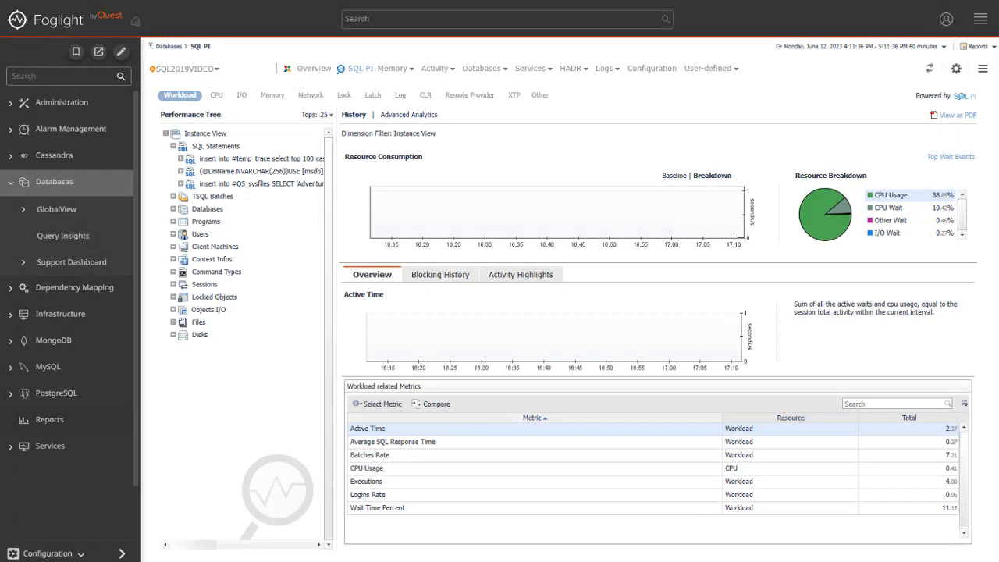